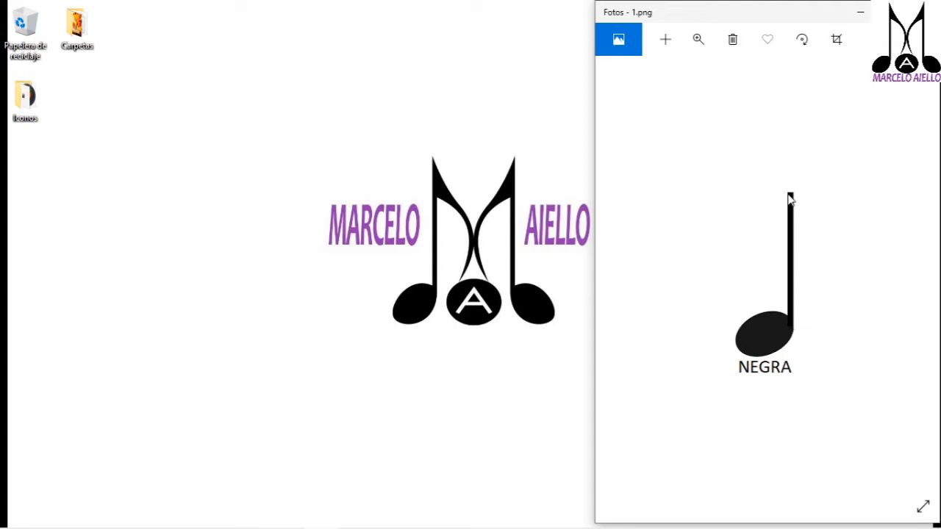
Step: Show the next note picture, 2.png, and switch to Guitar Pro to play Ejercicio N° 1 from its first note
key(Right)
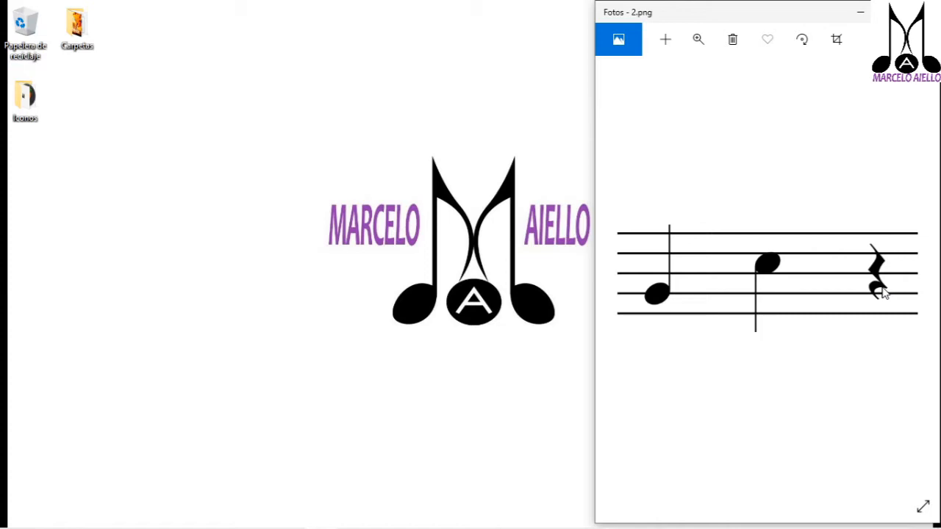
click(287, 516)
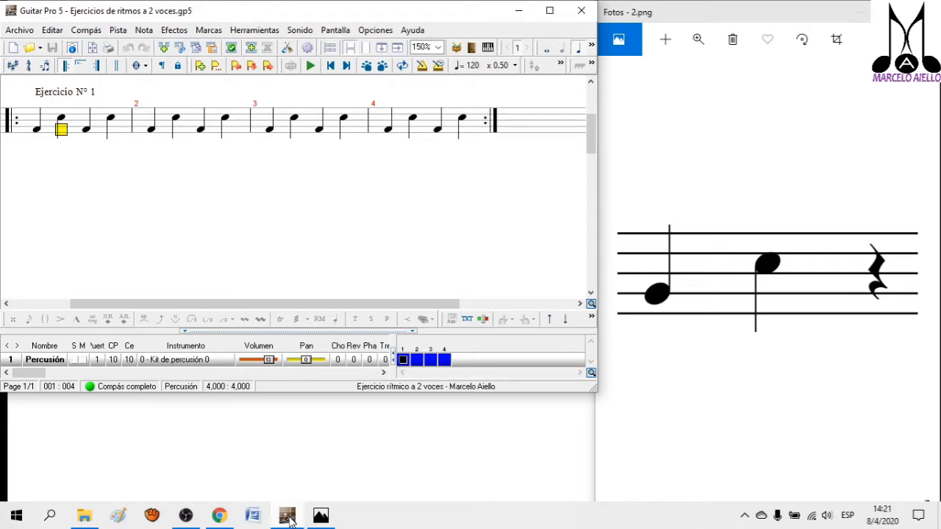
click(37, 129)
scroll(168, 234, up, 3)
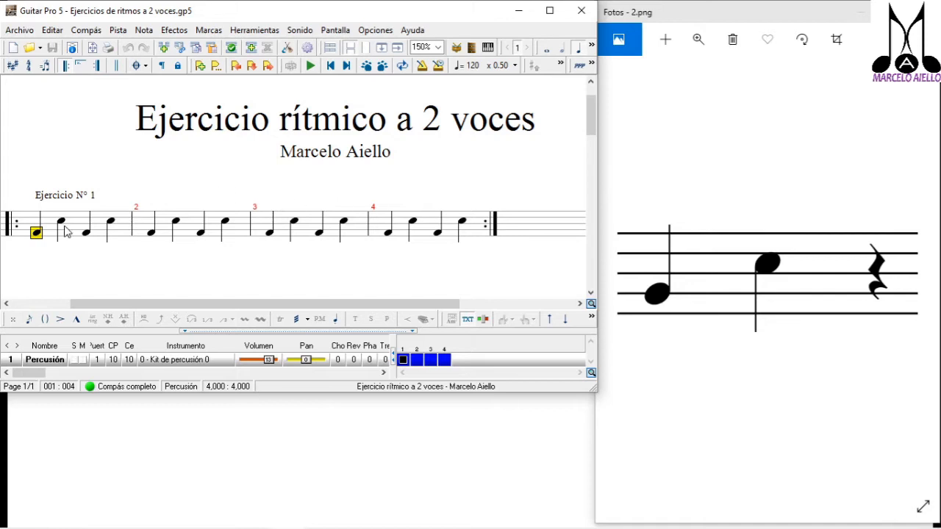
key(space)
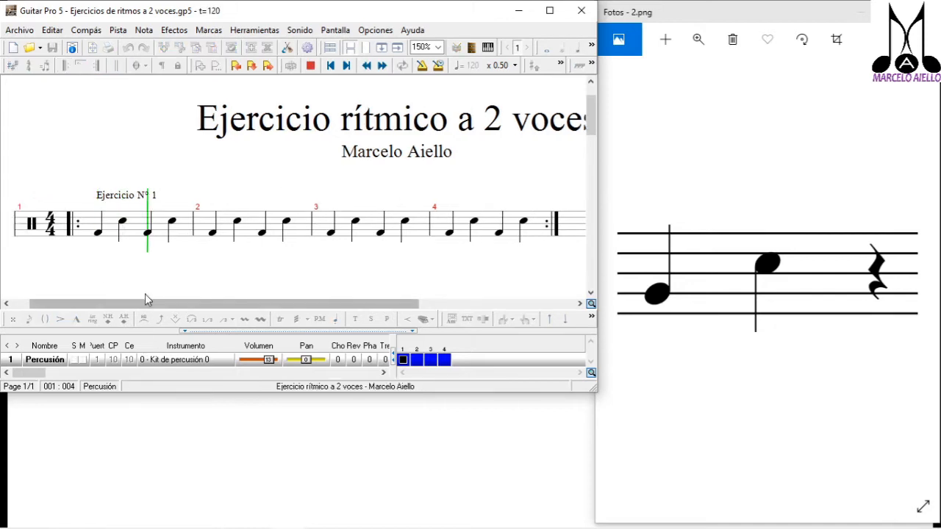
drag(143, 303, 184, 304)
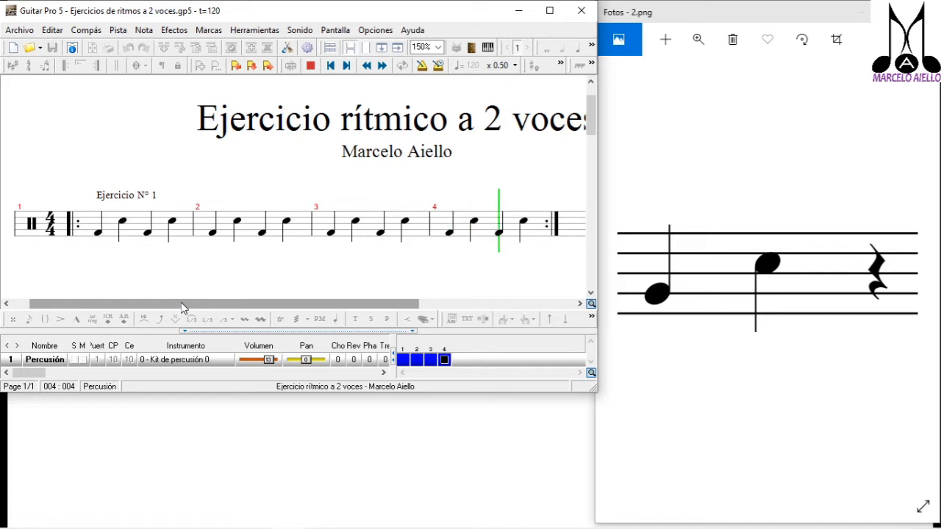
Step: Switch to Song Maker in Chrome and translate the page to Spanish
click(219, 516)
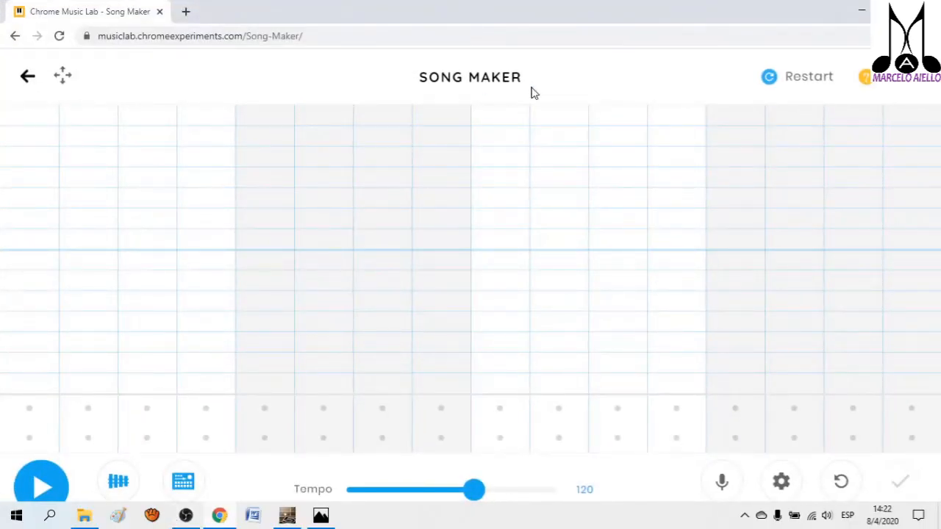
right_click(699, 73)
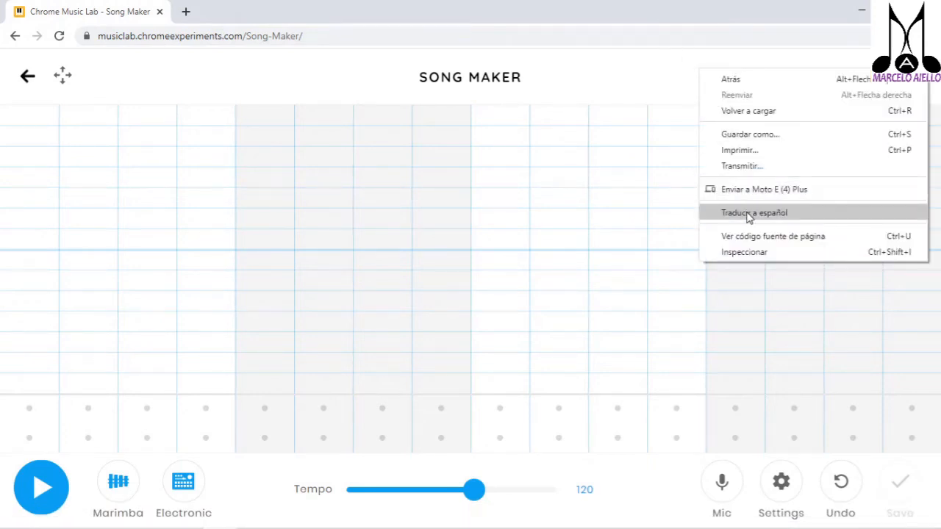
right_click(680, 62)
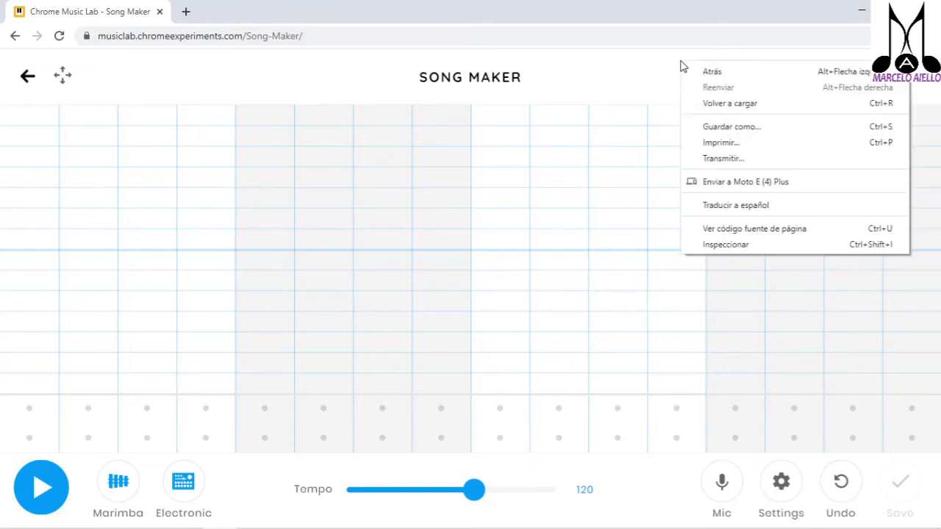
click(723, 208)
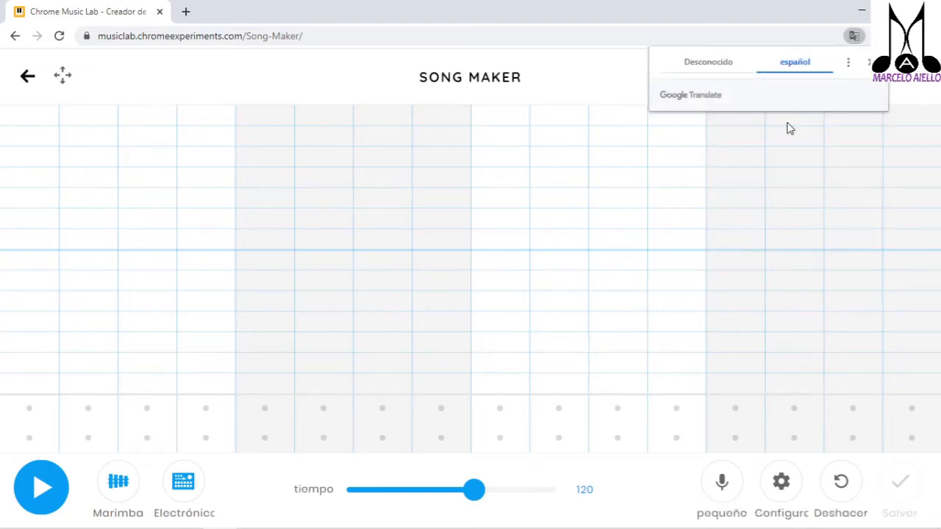
Step: Set the song's length to 1 bar, keeping 4 beats per bar and beats split into 1
click(782, 485)
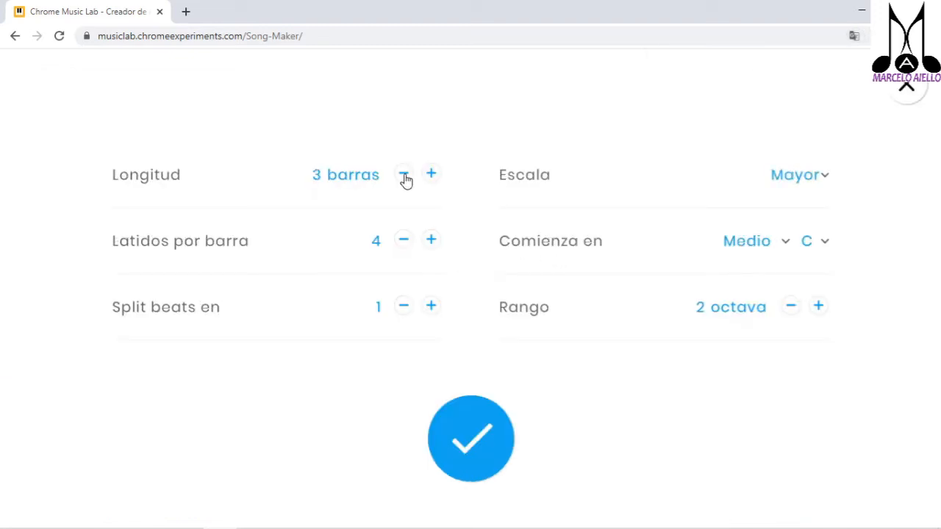
click(479, 435)
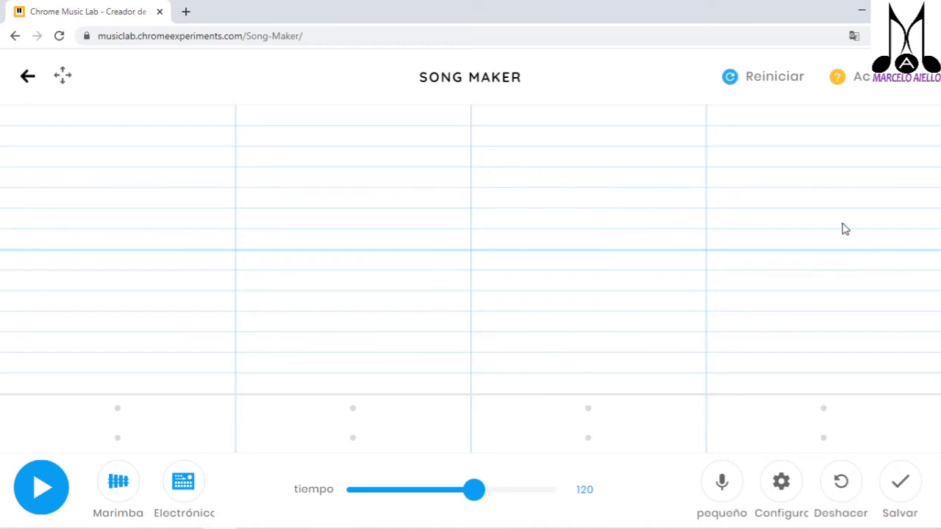
Step: Place alternating percussion hits on the four beats, circles on beats 1 and 3 and triangles on 2 and 4, and play them back
click(117, 439)
click(353, 409)
click(589, 439)
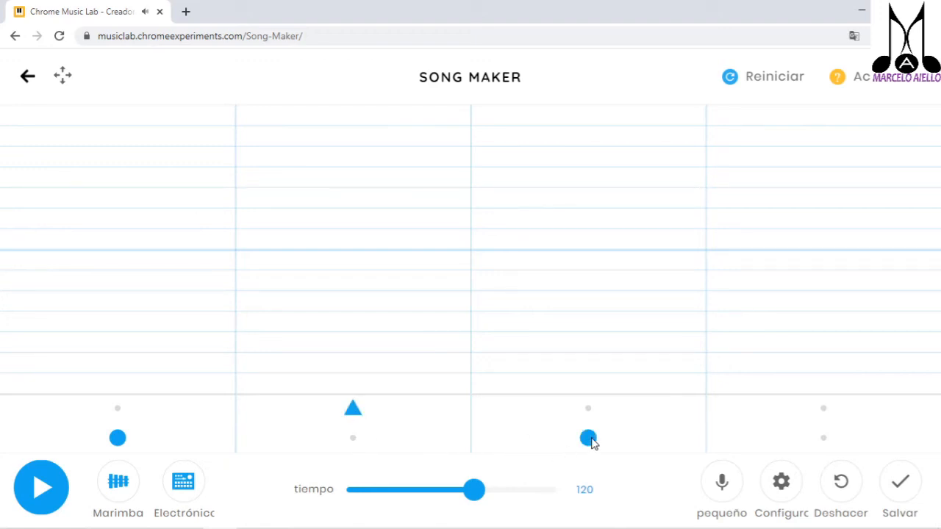
click(823, 409)
click(43, 488)
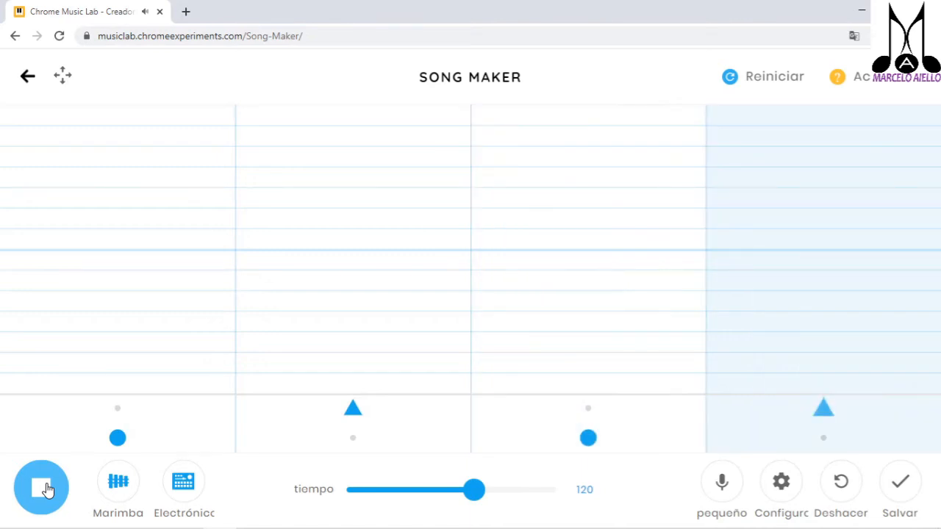
click(46, 490)
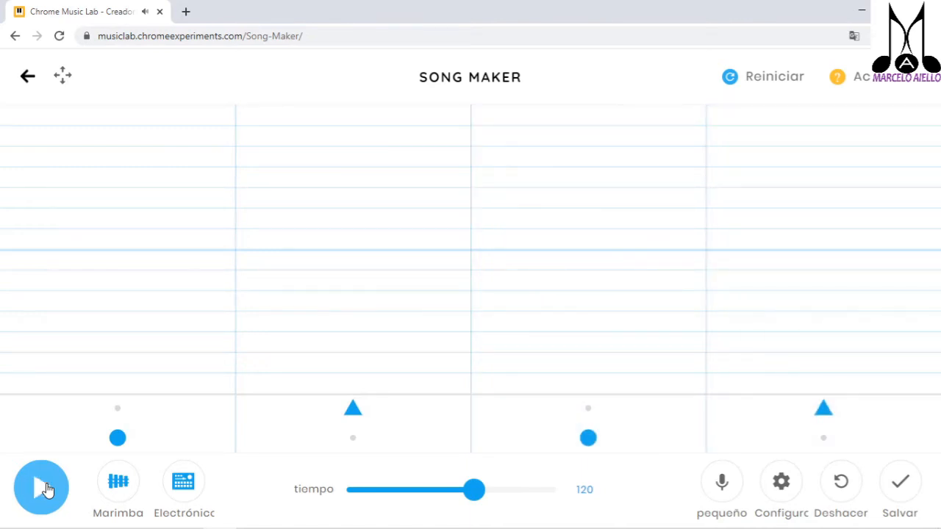
Step: Extend the song's length to 4 bars
click(782, 483)
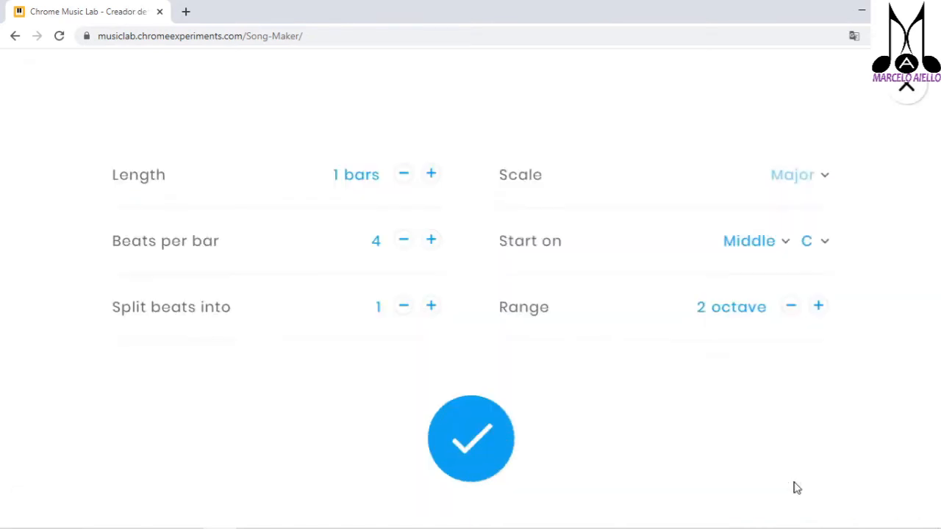
click(432, 175)
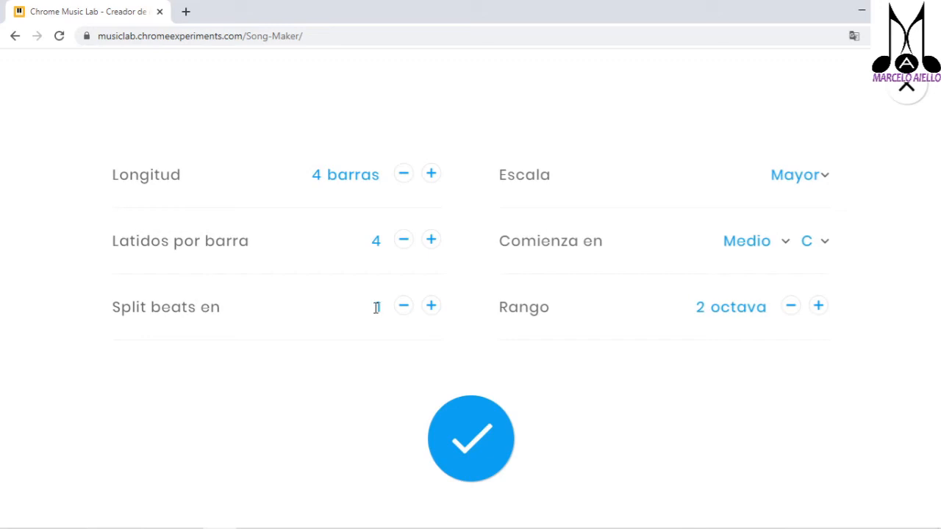
click(482, 456)
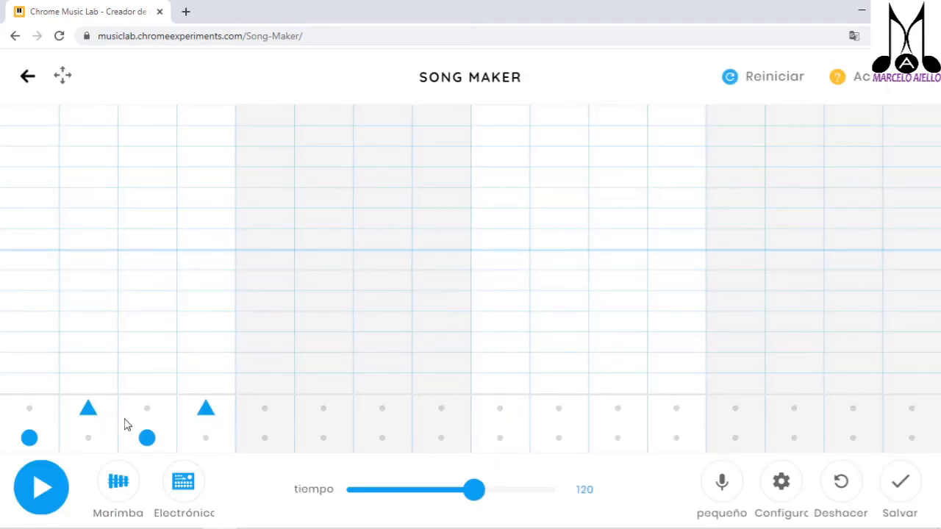
Step: Repeat the alternating circle and triangle percussion pattern on every beat of bars 2, 3 and 4
click(266, 439)
click(328, 410)
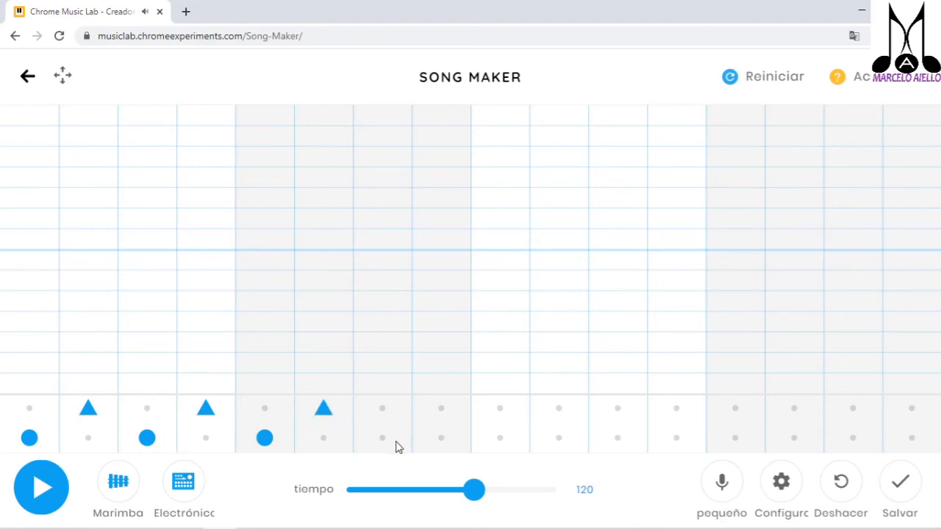
click(384, 439)
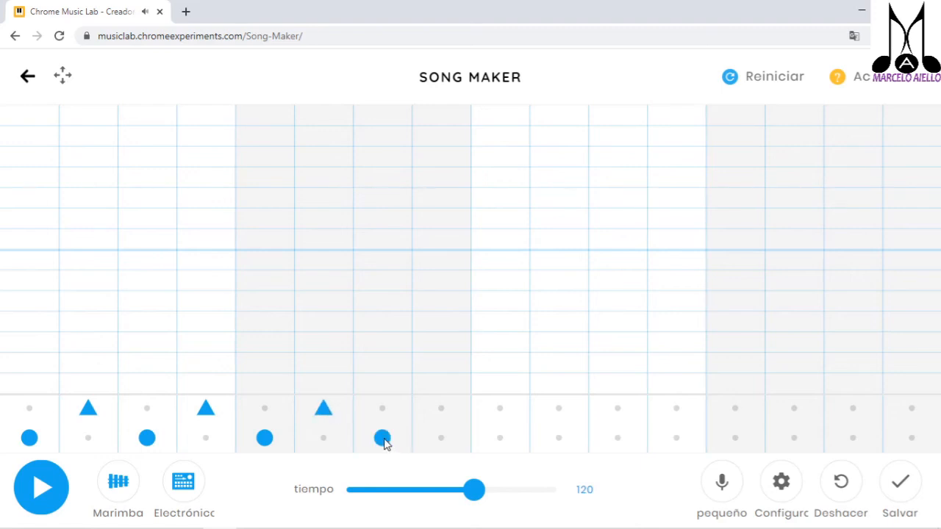
click(441, 411)
click(498, 441)
click(558, 410)
click(618, 440)
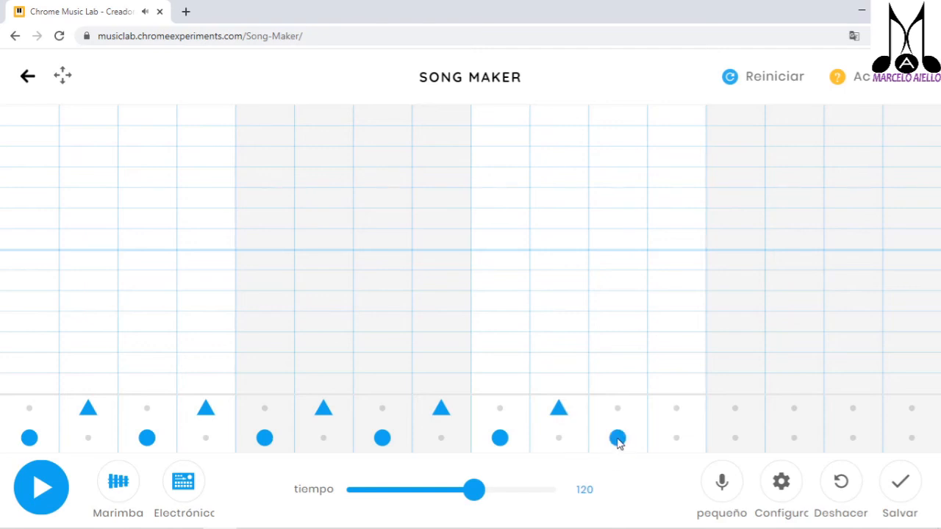
click(675, 410)
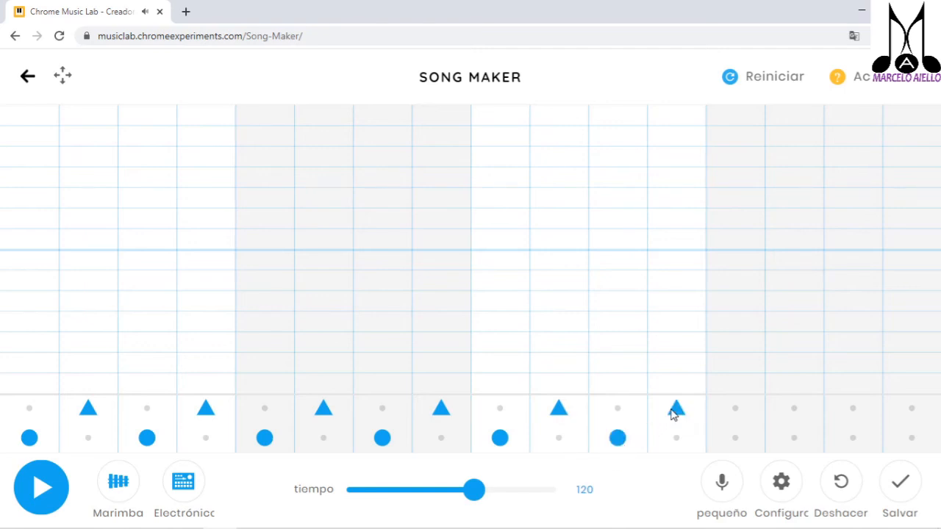
click(734, 439)
click(793, 410)
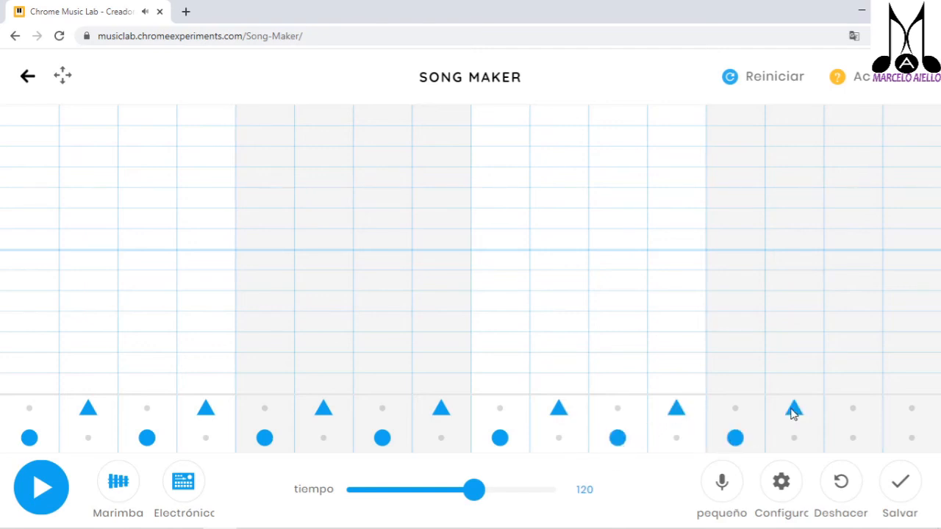
click(854, 441)
click(911, 412)
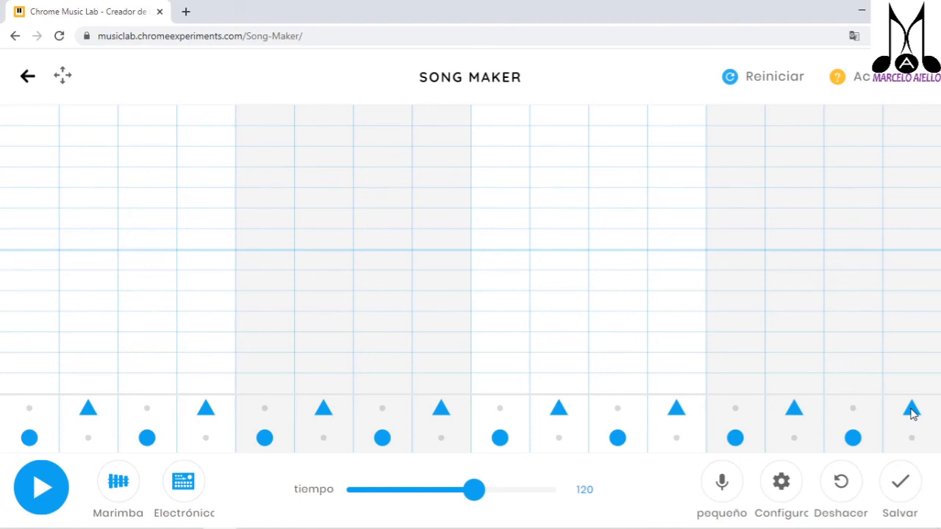
Step: Play the four-bar pattern and compare it with Ejercicio N° 1 in Guitar Pro from its first note, then stop playback
click(289, 516)
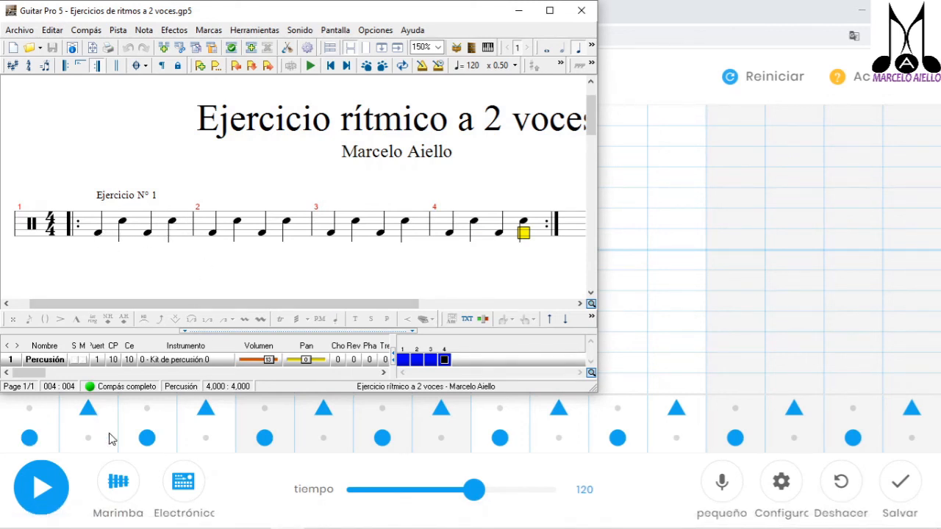
click(43, 488)
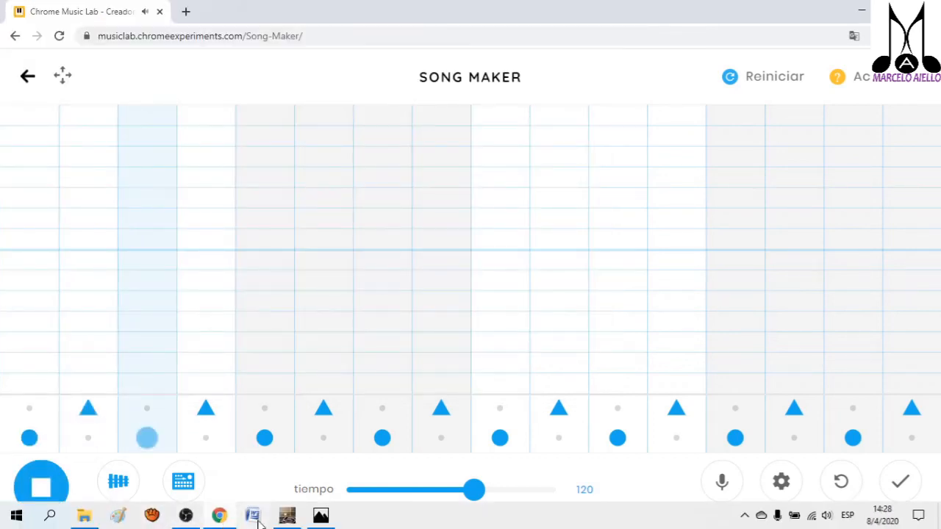
click(286, 515)
click(98, 234)
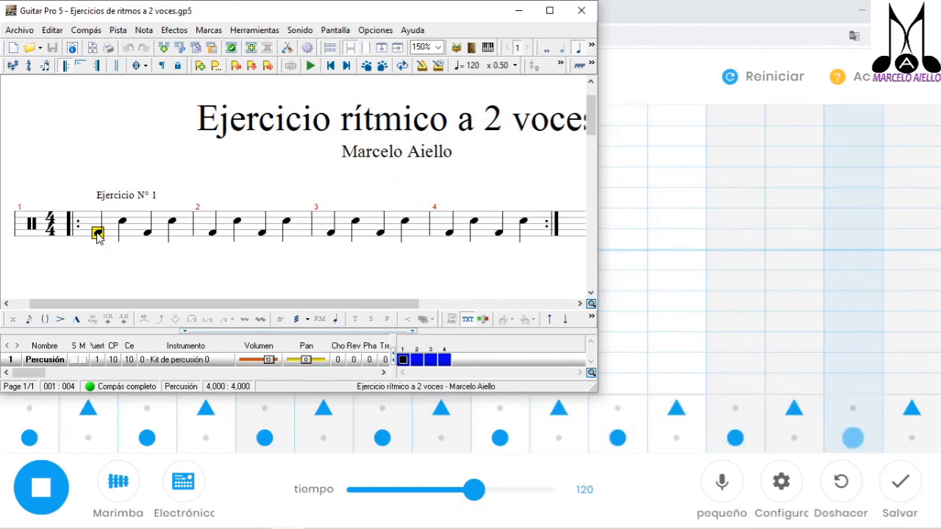
key(space)
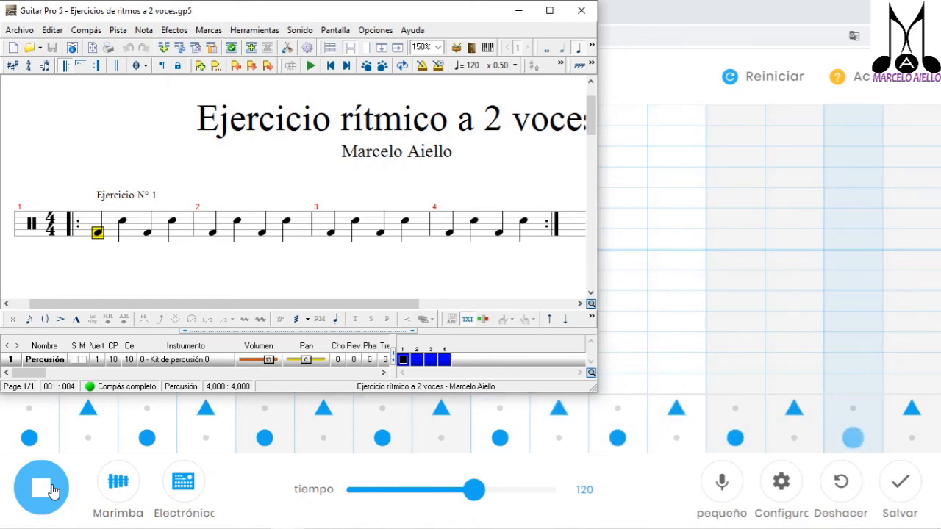
click(51, 491)
Step: Minimize the Guitar Pro, Song Maker and Photos windows to return to the desktop
key(alt+Tab)
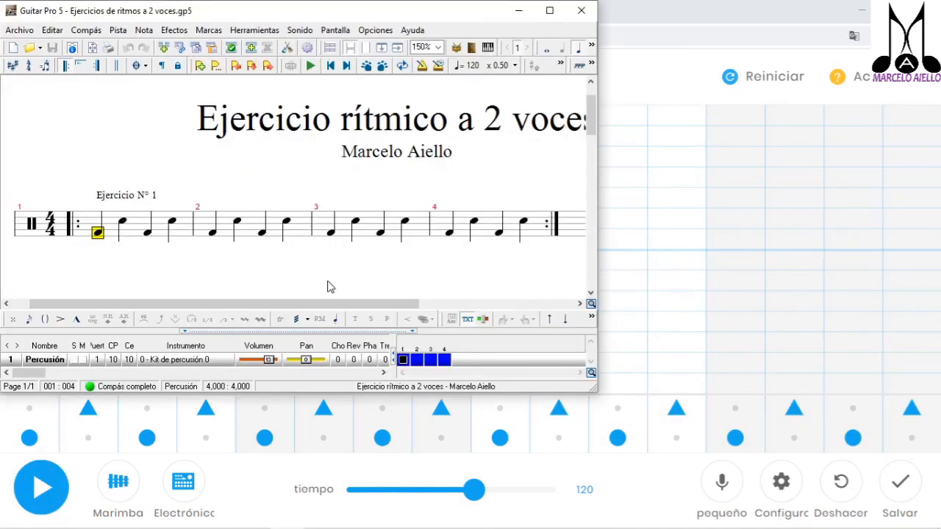
mouse_move(327, 526)
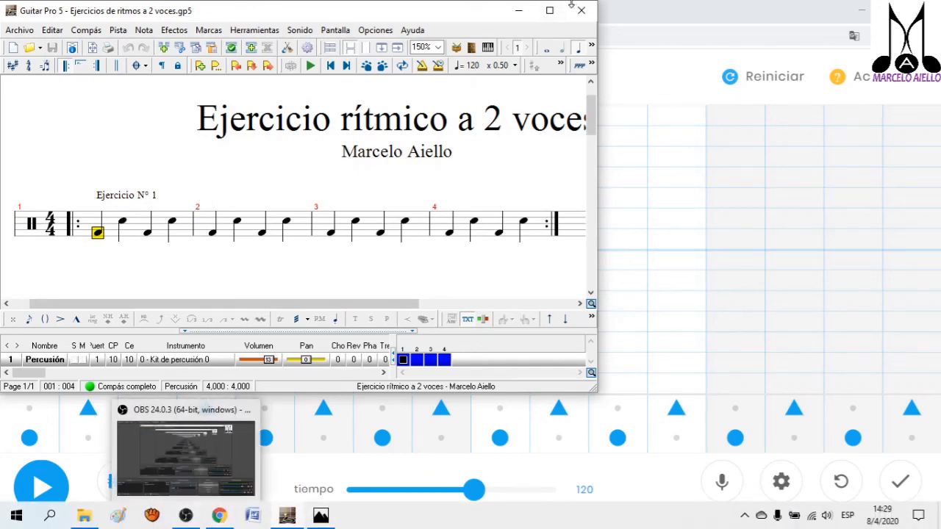
click(518, 10)
click(861, 15)
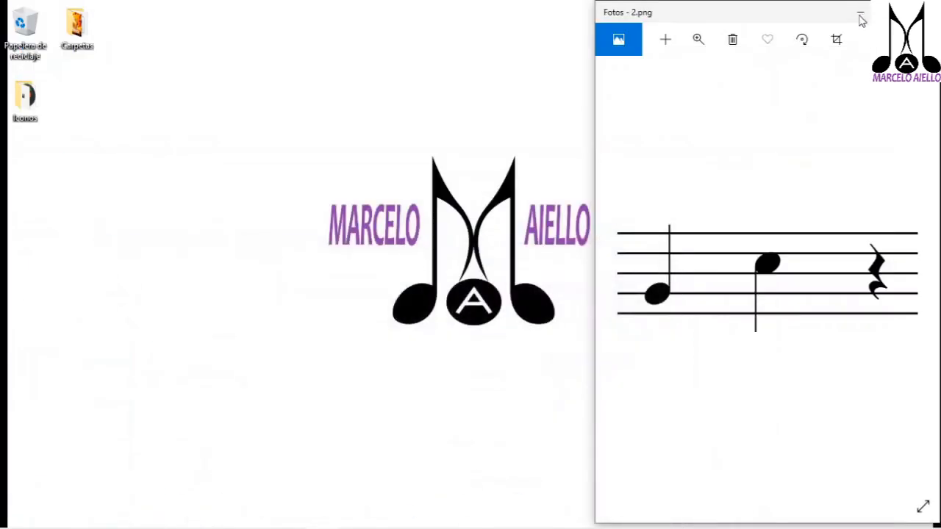
click(860, 13)
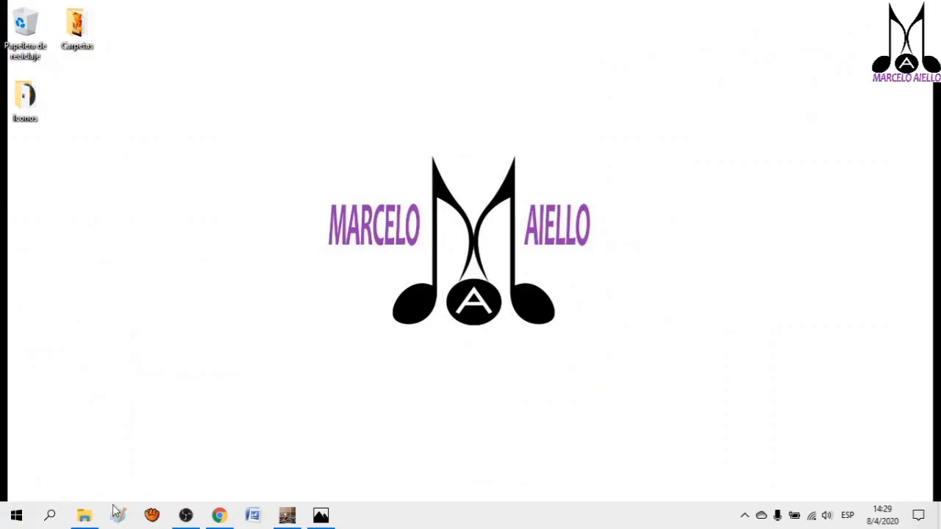